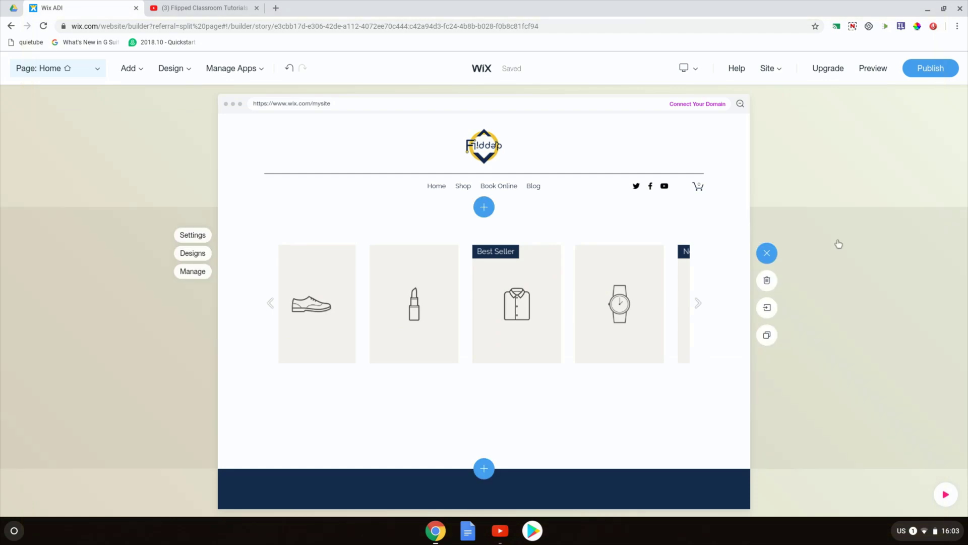
Step: Scroll down to the existing Get in Touch section with its Name, Email, Subject and Message form
scroll(841, 264, "down", 10)
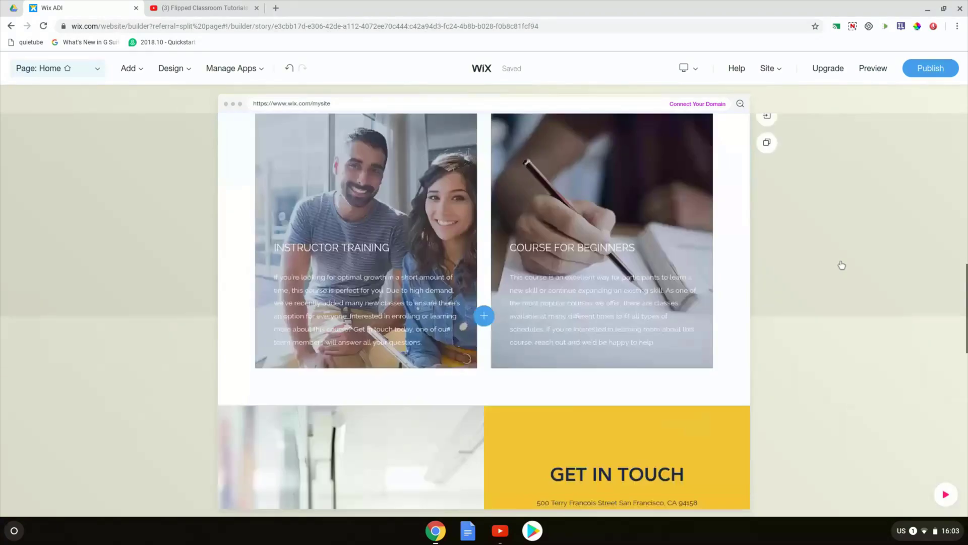
scroll(842, 265, "down", 5)
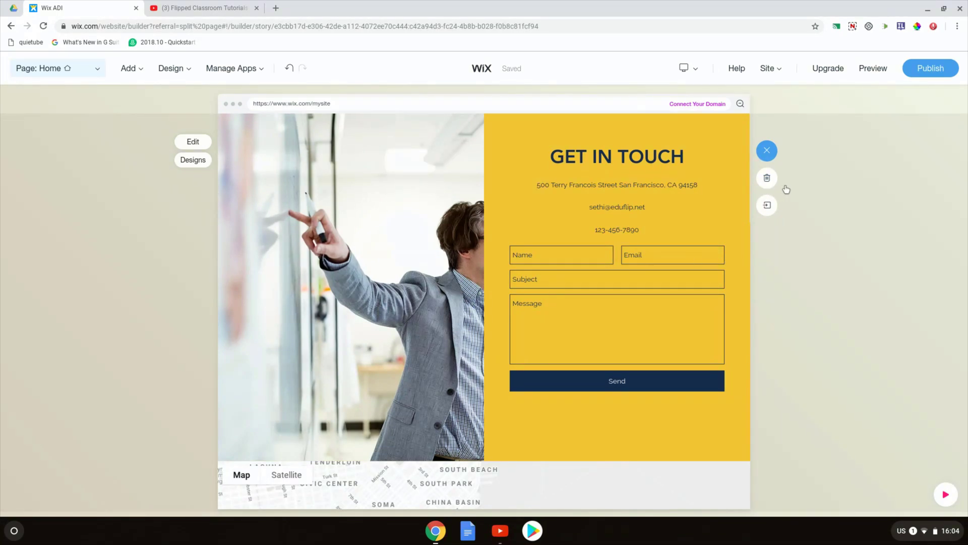
Step: Delete the old Get in Touch section so the quote leads straight into Subscribe
left_click(767, 181)
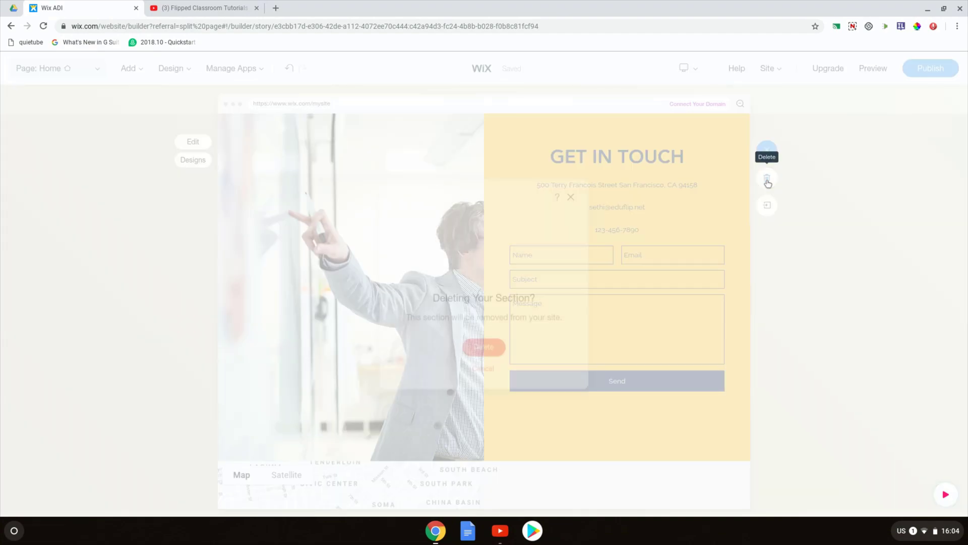
left_click(490, 347)
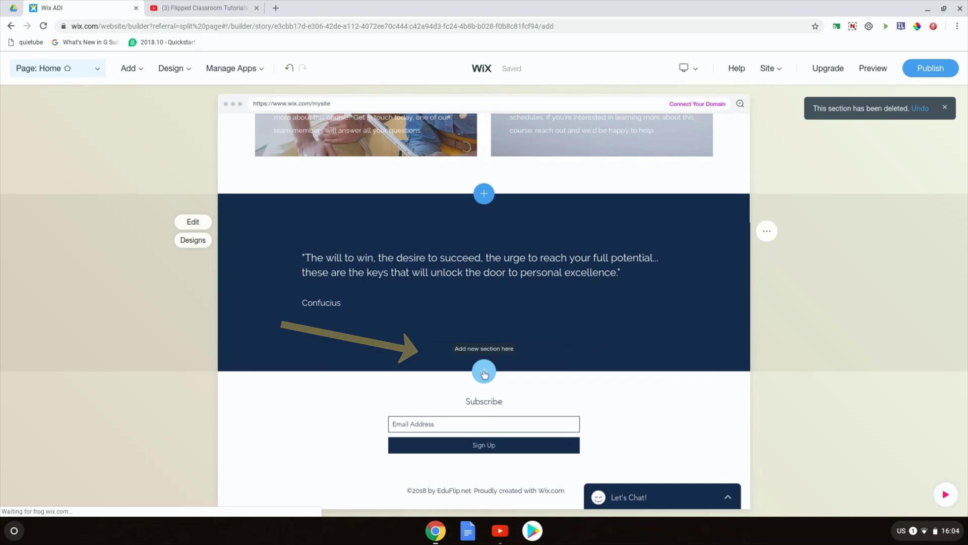
Step: Insert a Contact section below the quote using the yellow layout with the photo left of the form
left_click(485, 371)
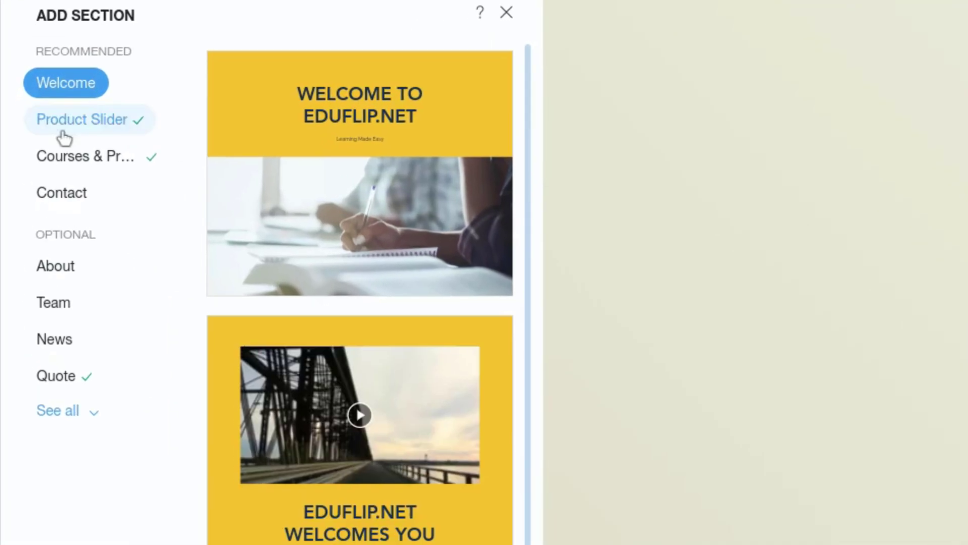
left_click(79, 208)
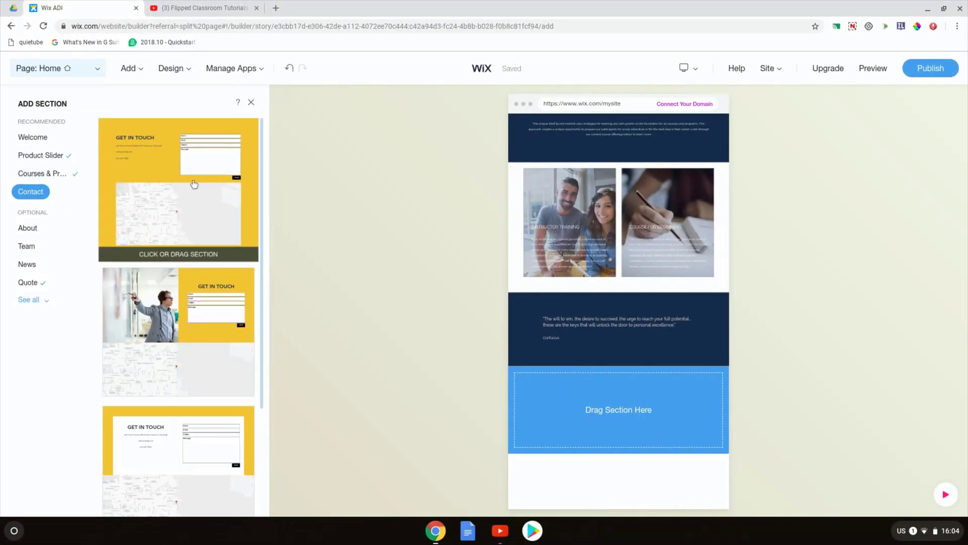
scroll(195, 337, "down", 4)
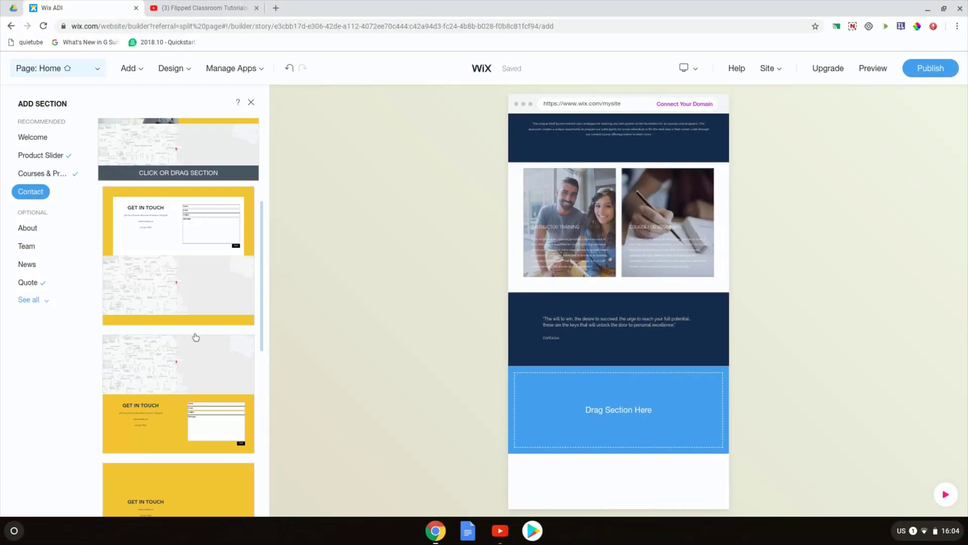
scroll(178, 330, "down", 10)
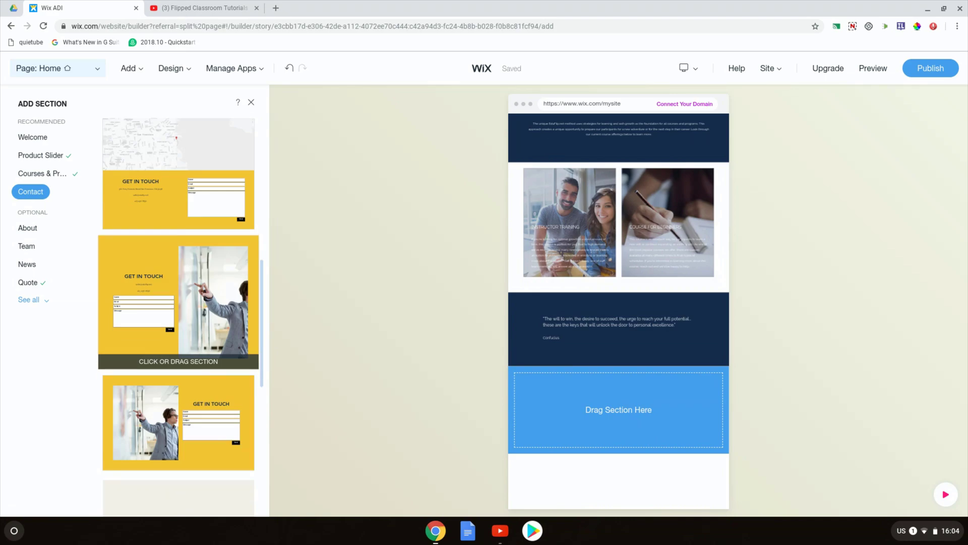
scroll(178, 303, "down", 6)
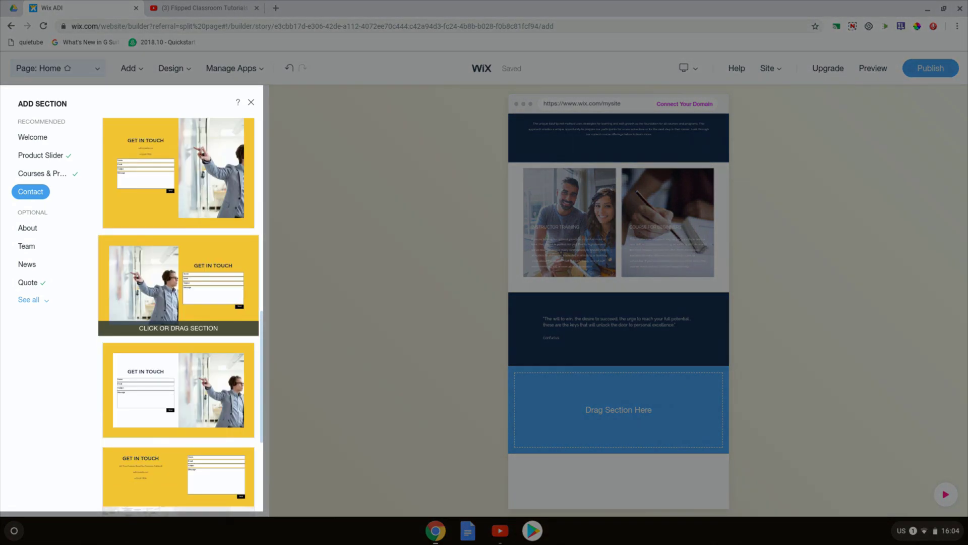
scroll(178, 353, "down", 1)
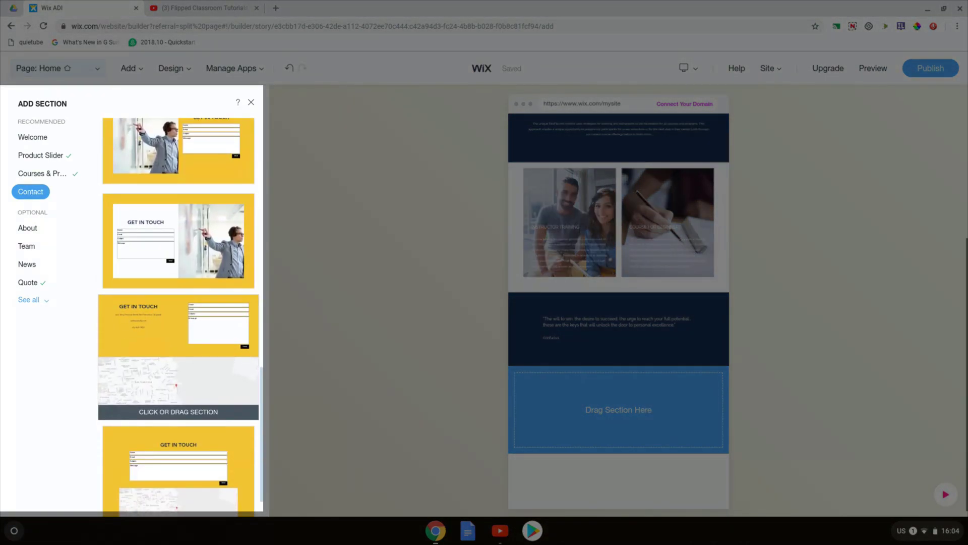
scroll(172, 299, "up", 3)
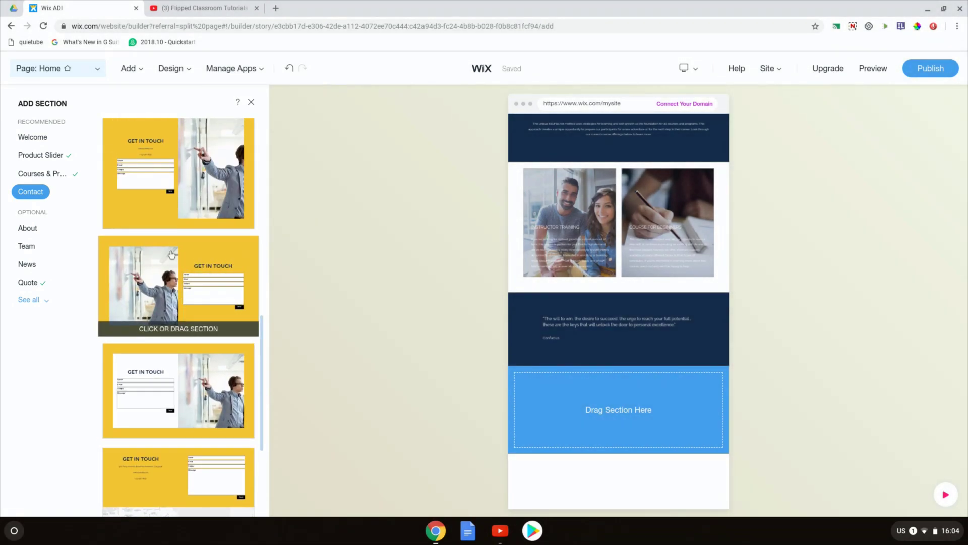
left_click(193, 266)
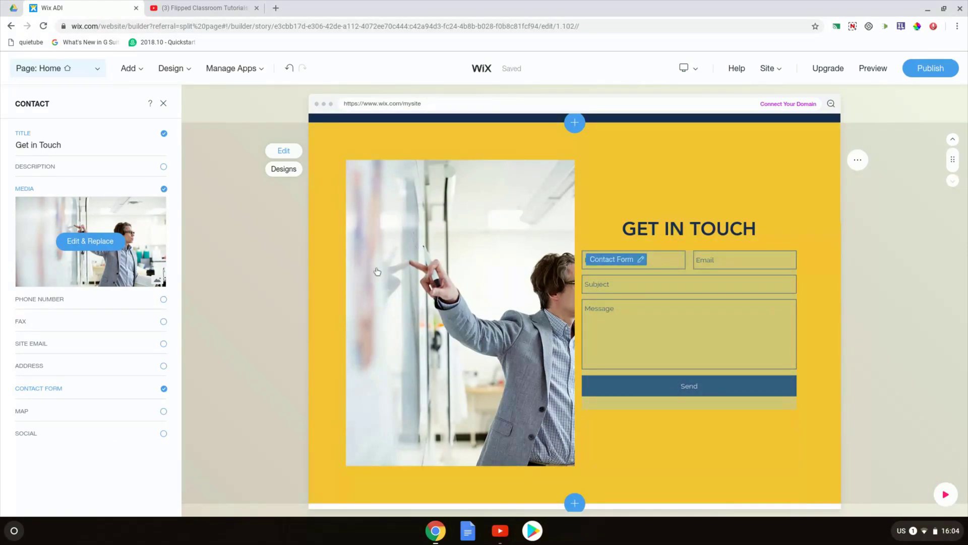
Step: Enable the section description, trim '.net.' so it ends 'learn more about EduFlip', and open the photo settings
left_click(64, 146)
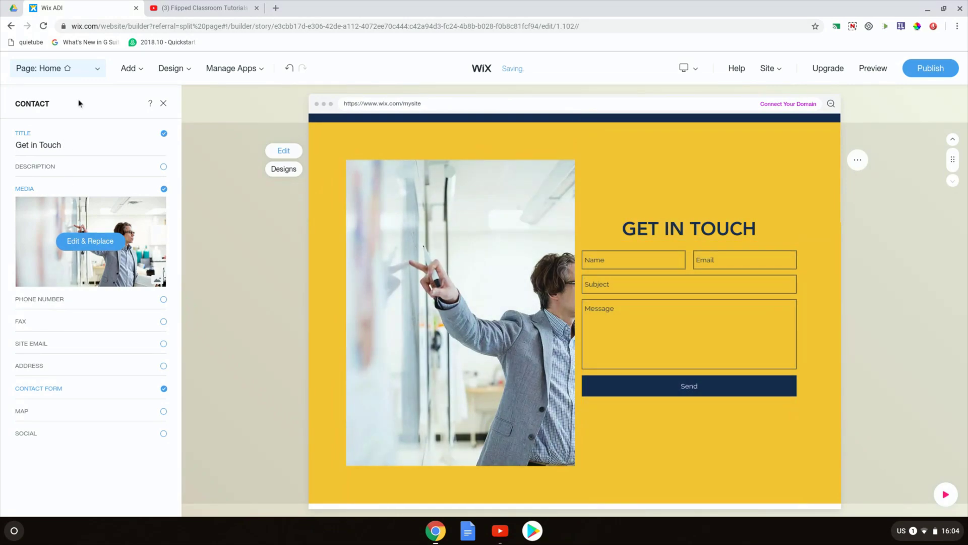
left_click(56, 165)
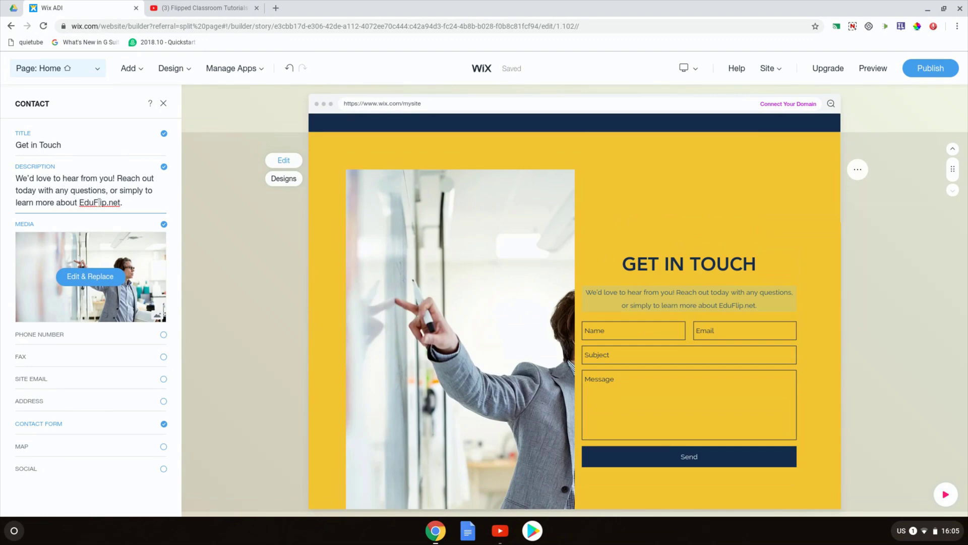
triple_click(127, 203)
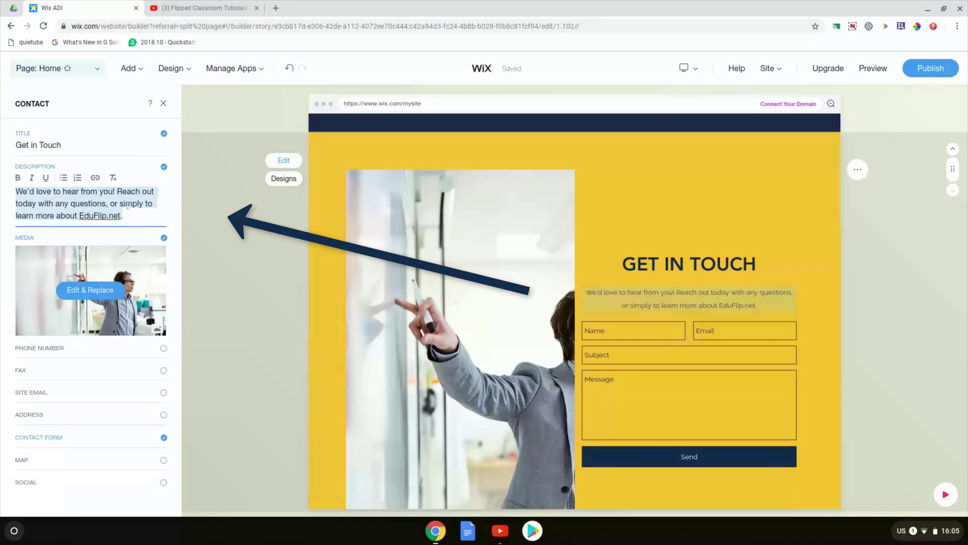
left_click(127, 204)
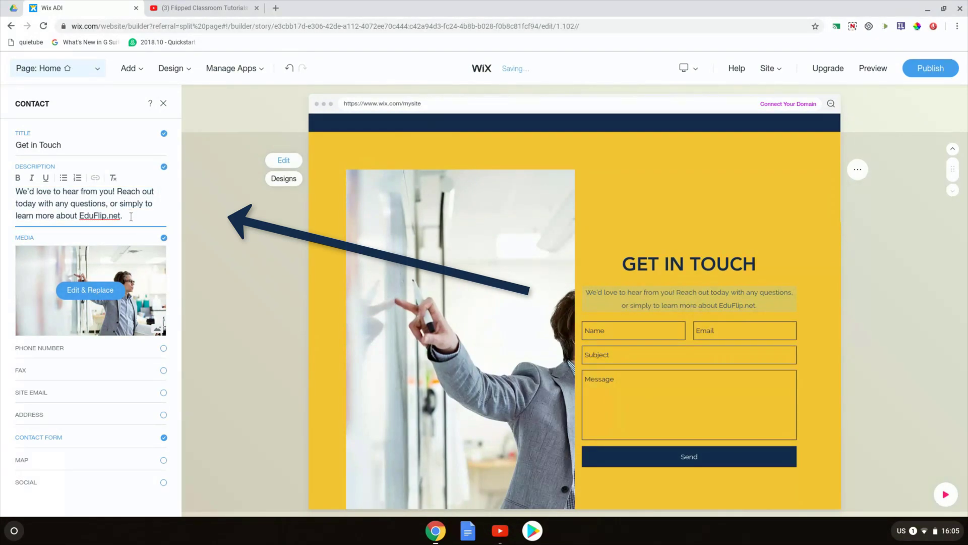
key("BackSpace")
key("BackSpace")
key("BackSpace")
key("BackSpace")
key("BackSpace")
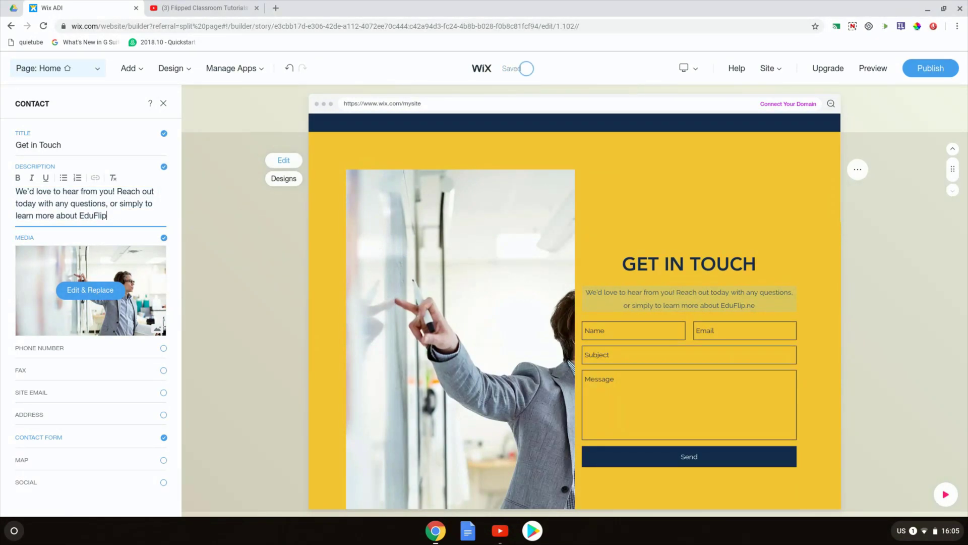
left_click(89, 296)
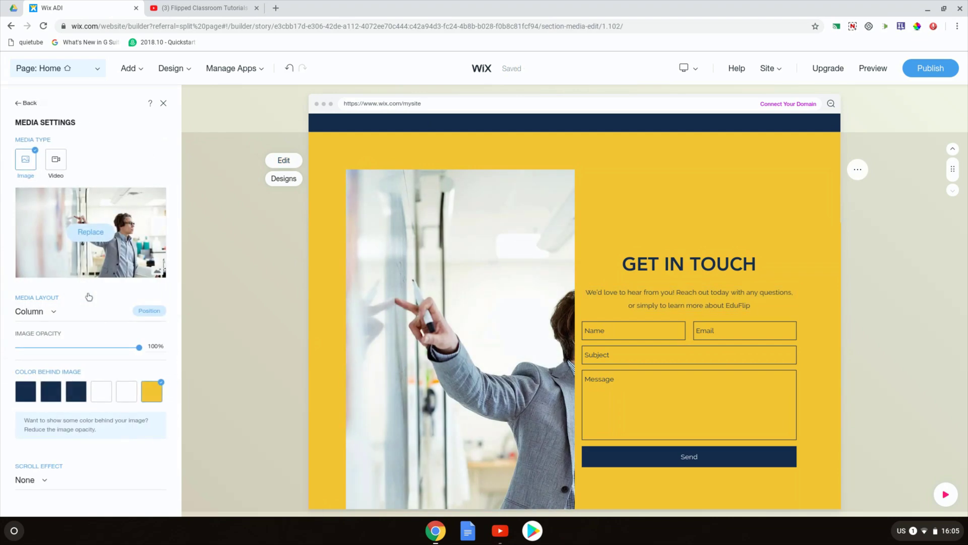
Step: Upload DSC02395.JPG from the Downloads folder into the site's media files
left_click(93, 243)
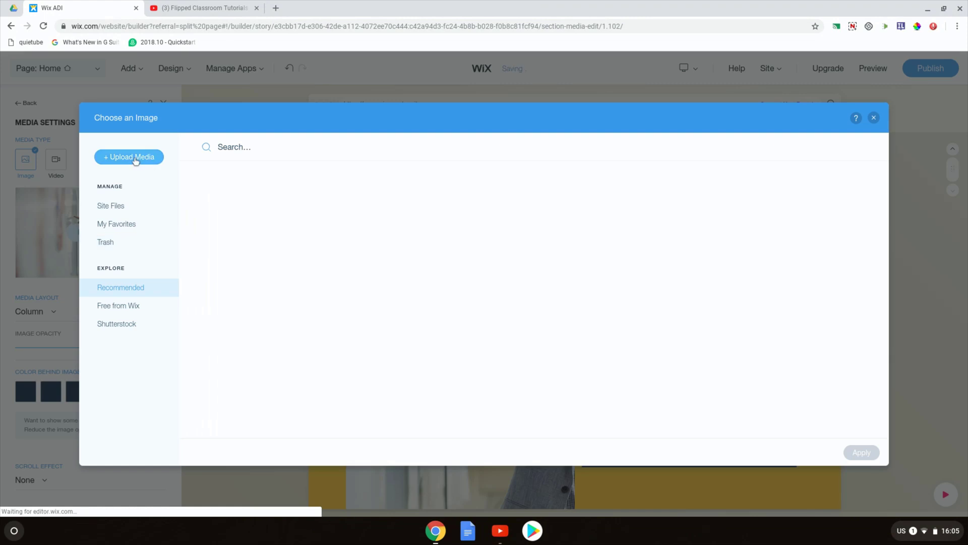
left_click(135, 159)
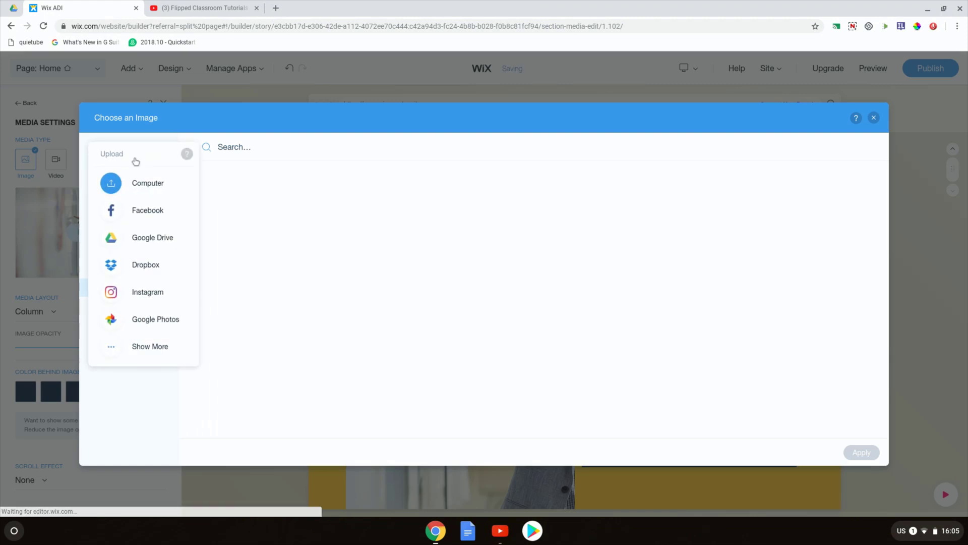
left_click(143, 184)
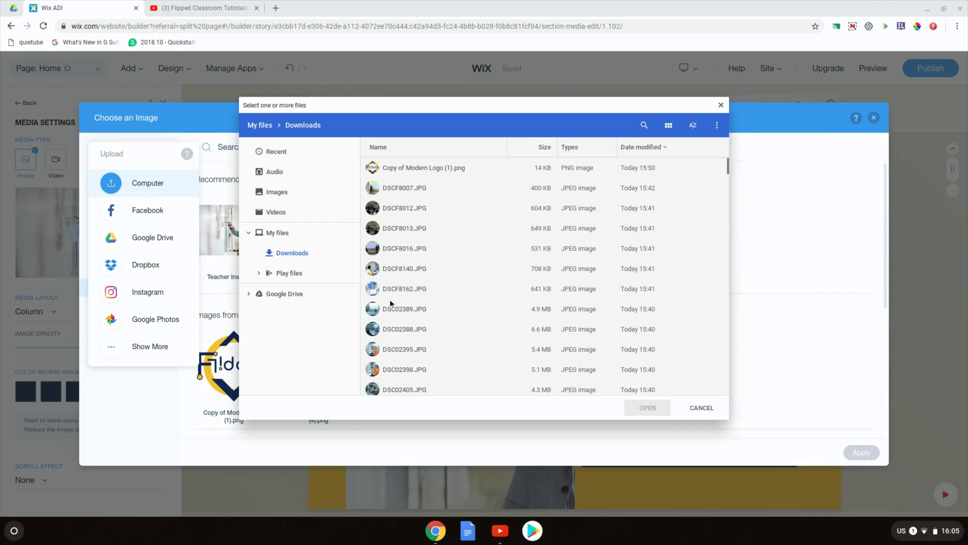
double_click(401, 349)
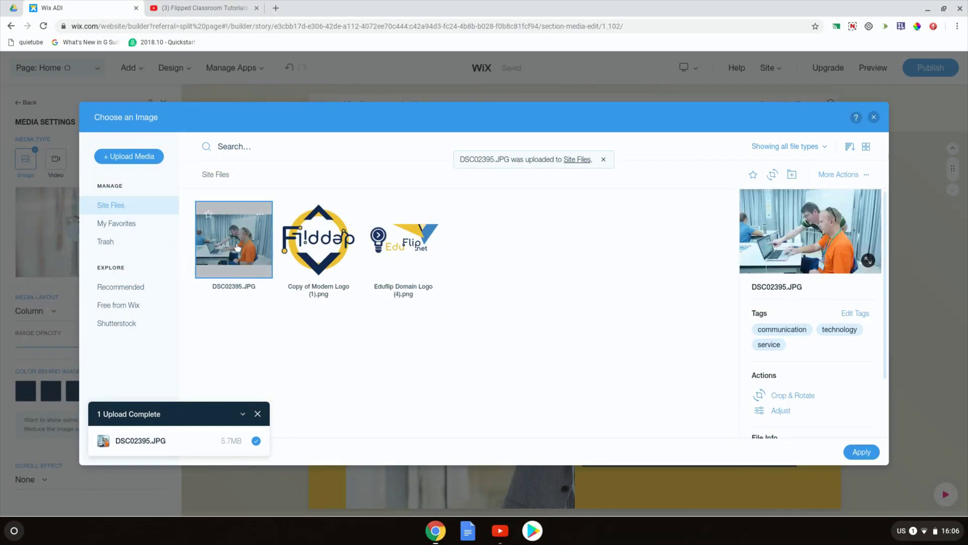
Step: Crop the classroom photo from the top-right, apply the Pop Warm filter, and set it as the section image
left_click(799, 400)
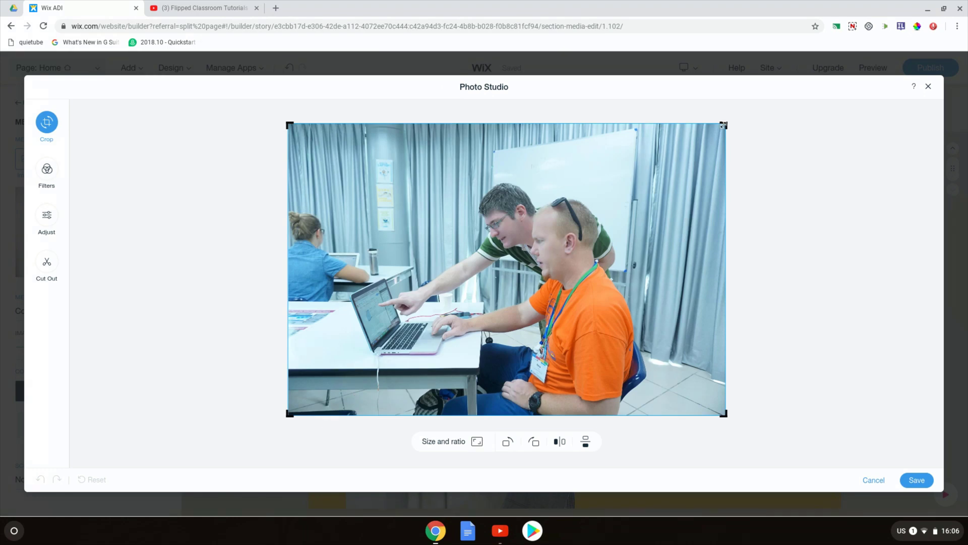
left_click_drag(723, 125, 702, 154)
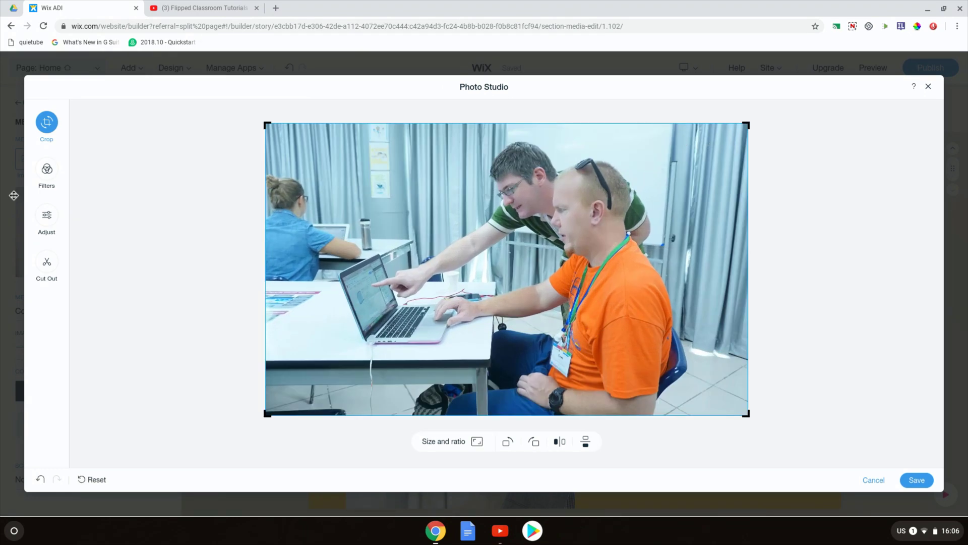
left_click(47, 181)
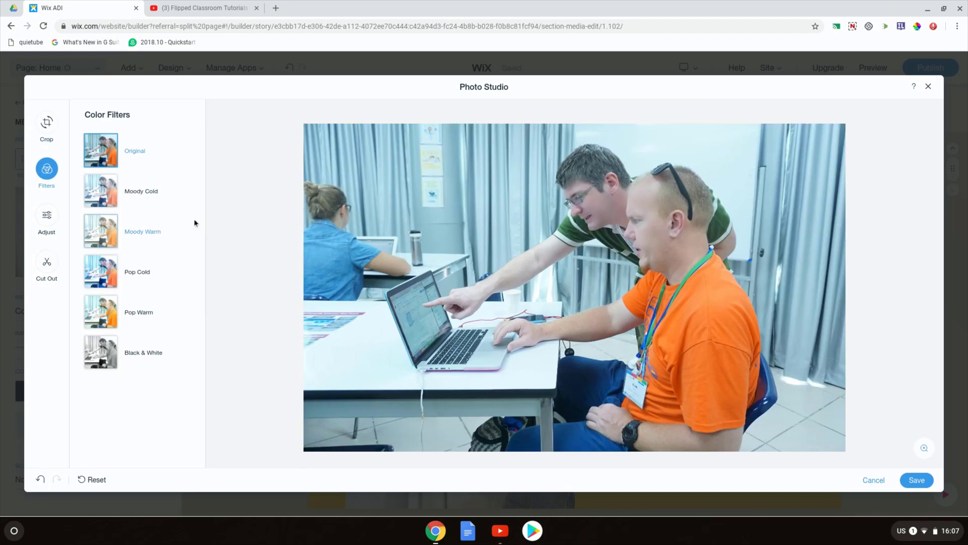
left_click(137, 274)
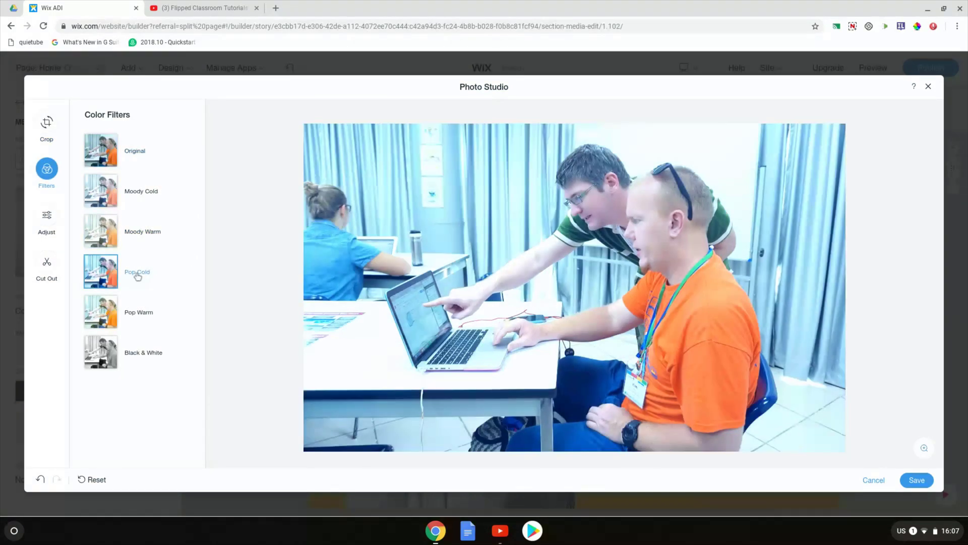
left_click(126, 315)
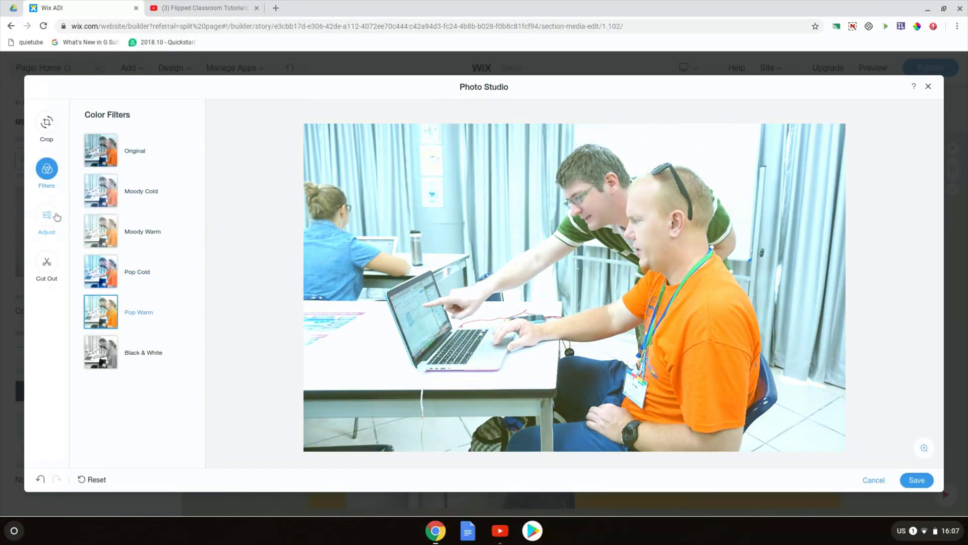
left_click(46, 278)
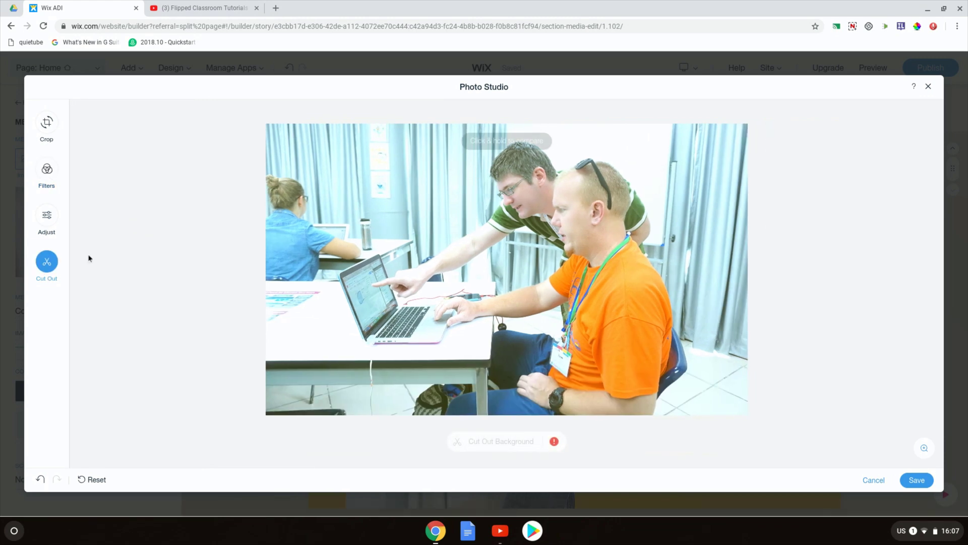
left_click(918, 482)
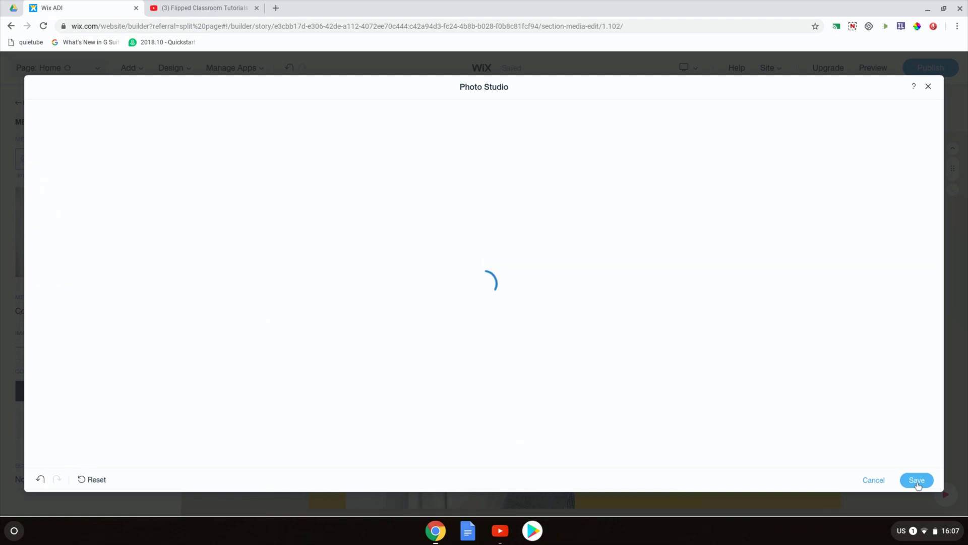
left_click(862, 452)
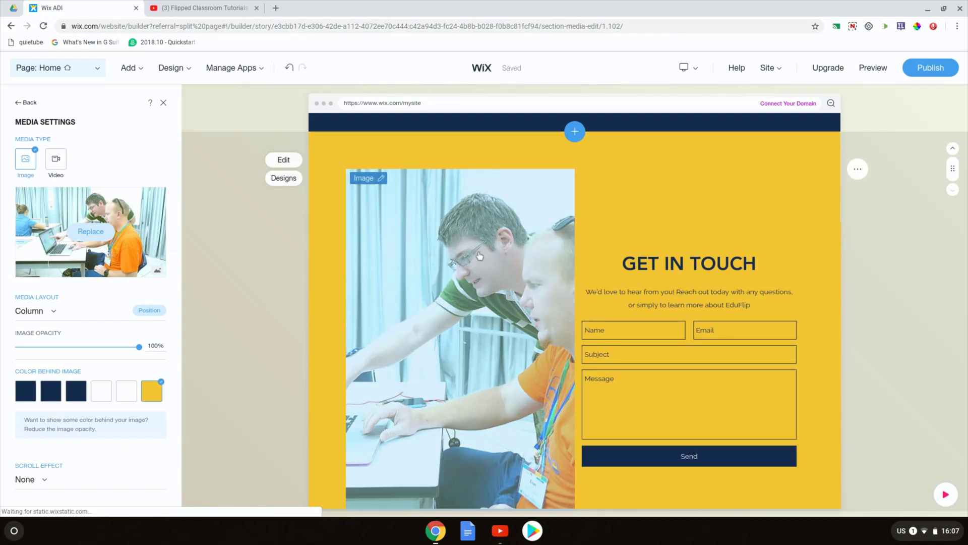
Step: Scroll to the new contact form and open the Get in Touch CONTACT settings panel
scroll(892, 305, "down", 2)
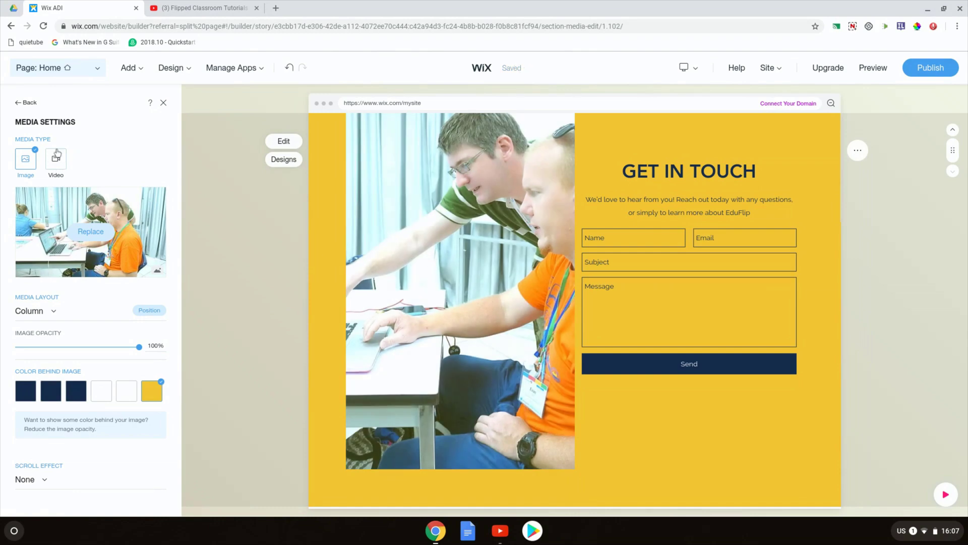
left_click(706, 292)
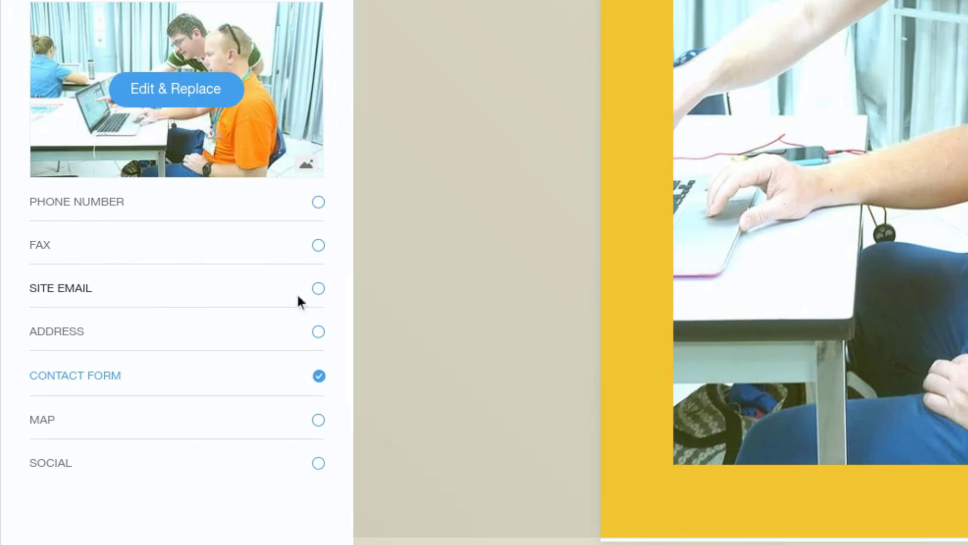
Step: Turn on SITE EMAIL and confirm the address so it appears above the contact form
left_click(318, 288)
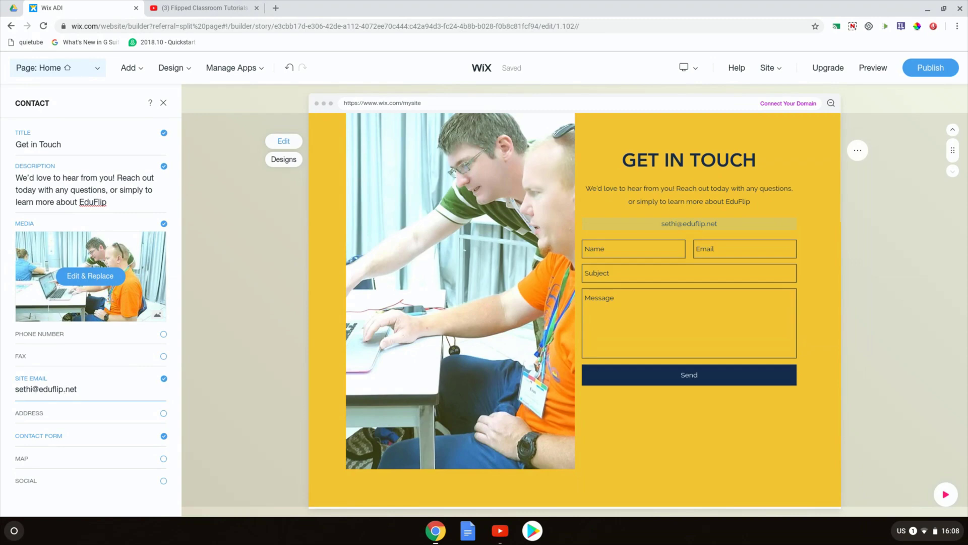
left_click(47, 389)
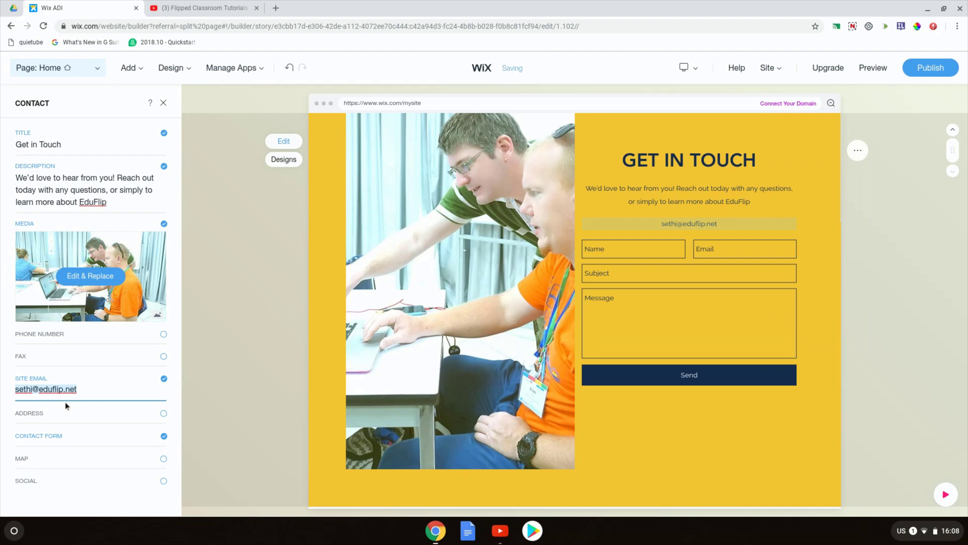
key("Return")
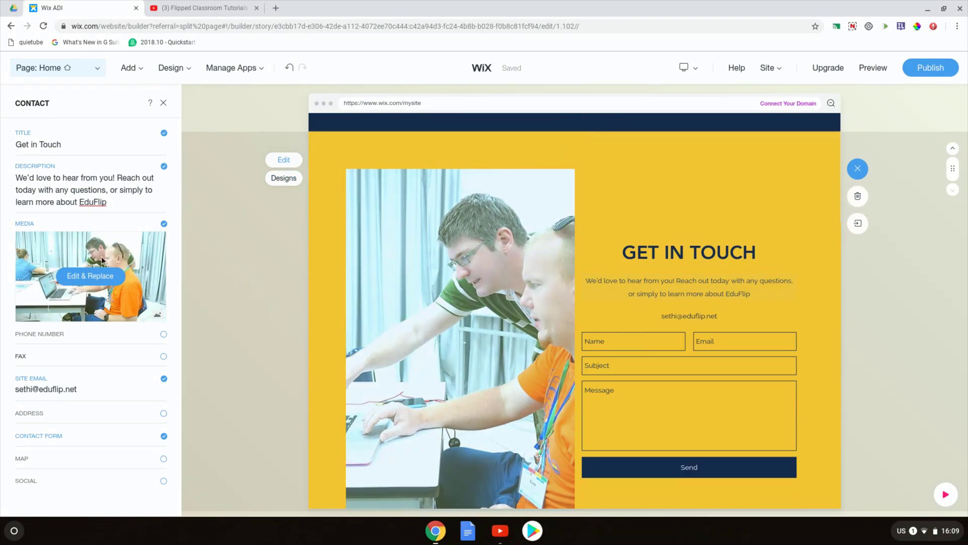
scroll(586, 354, "down", 2)
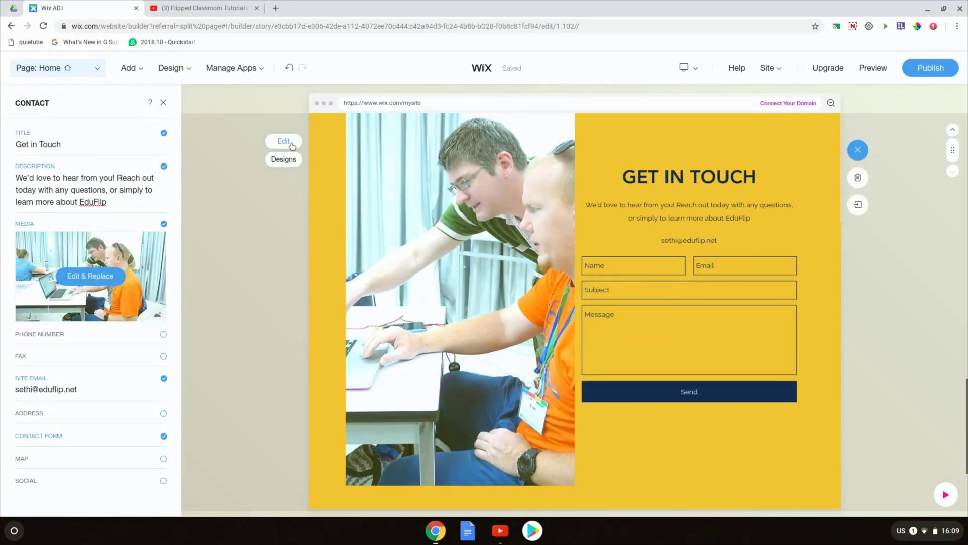
Step: Preview the site and scroll to the Get in Touch section showing photo, email and form
left_click(292, 147)
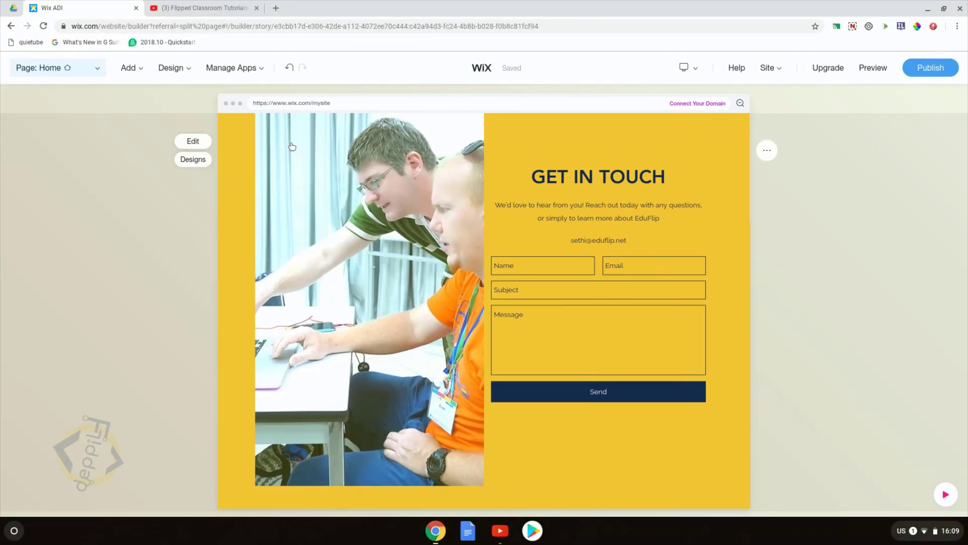
left_click(874, 76)
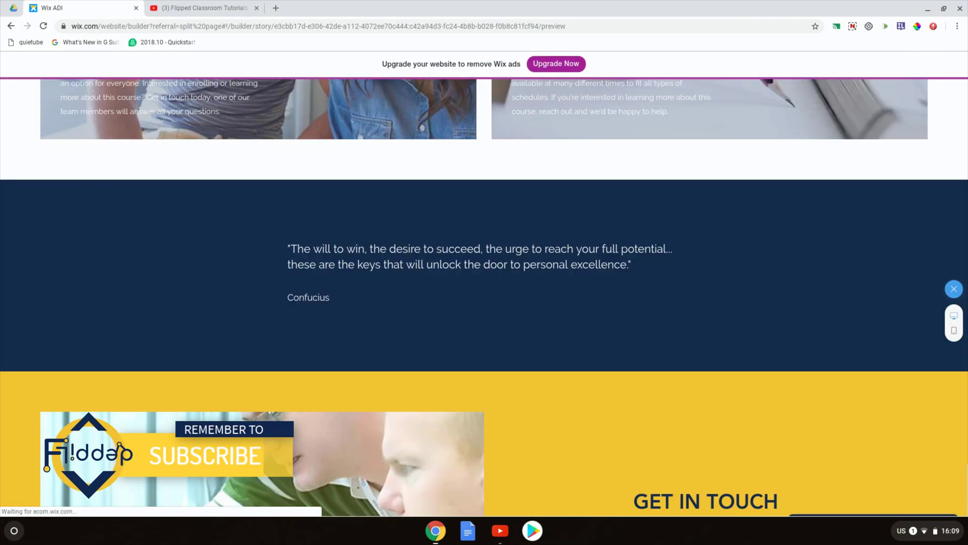
scroll(705, 277, "down", 3)
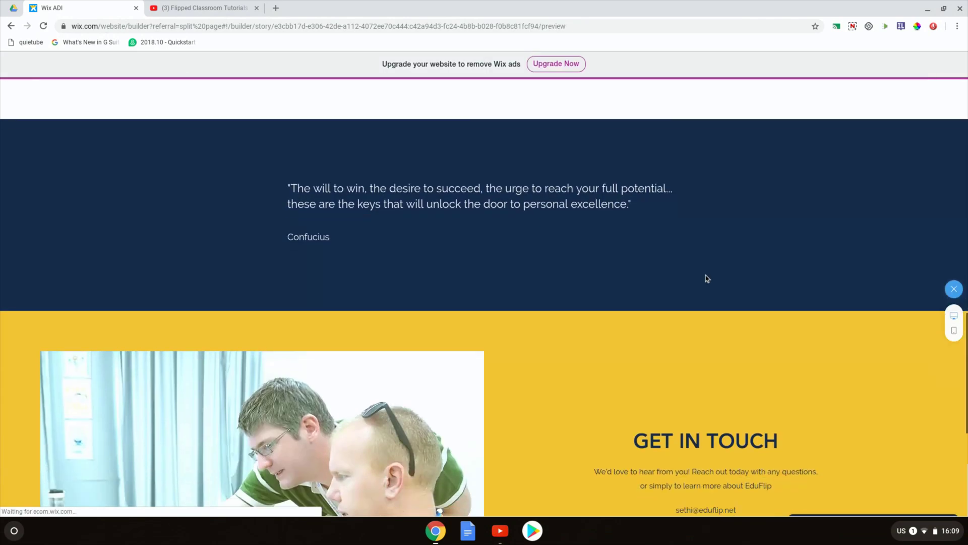
scroll(706, 277, "down", 3)
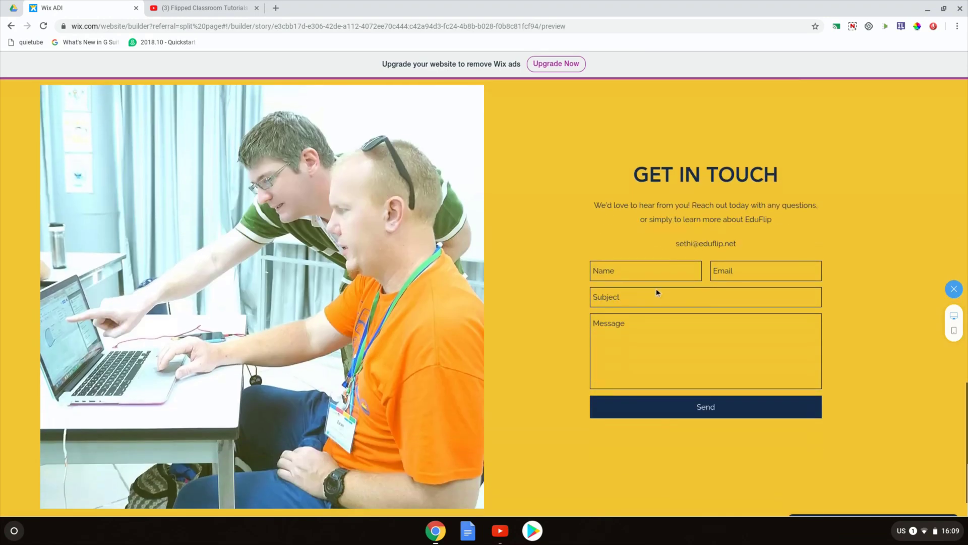